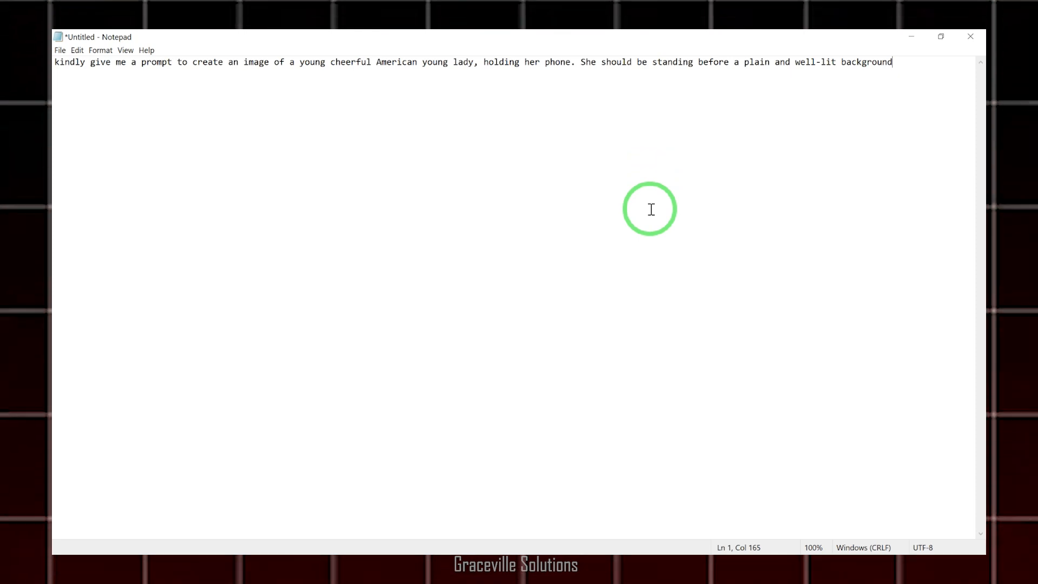
Copy the drafted request for a cheerful young American lady image prompt from the note and send it in ChatGPT.
key("ctrl+a")
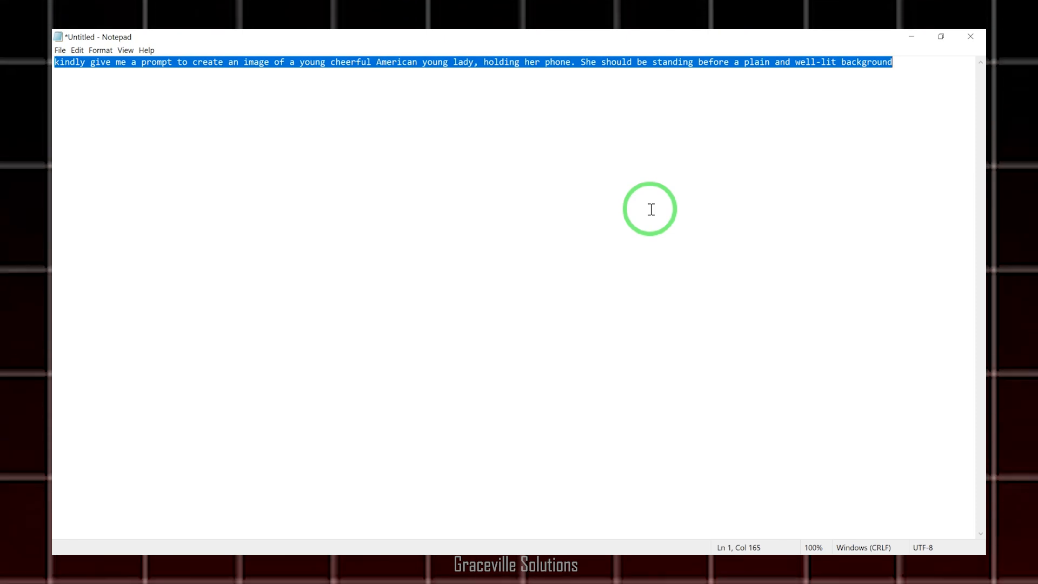
key("super")
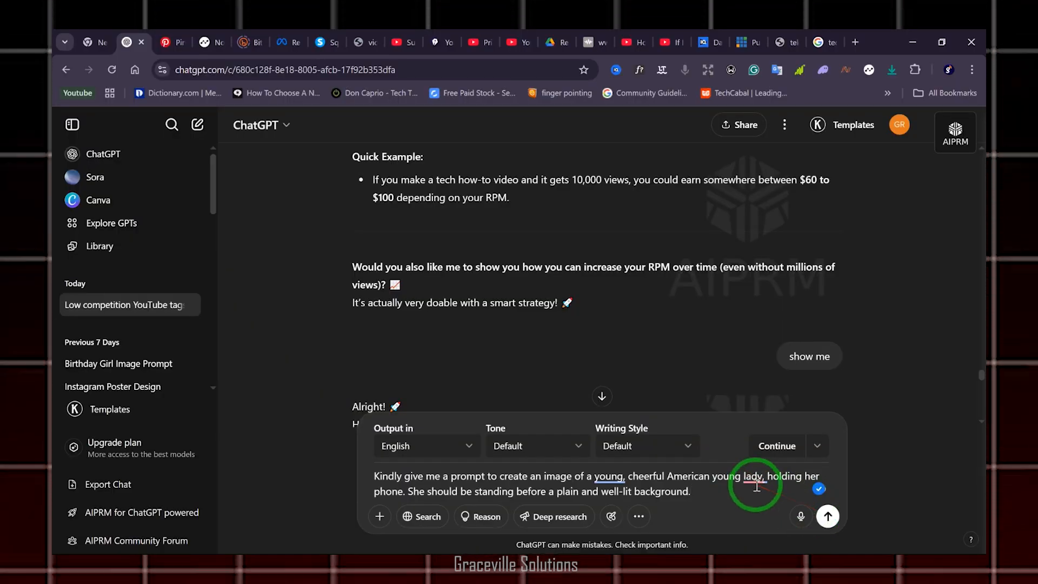
left_click(827, 516)
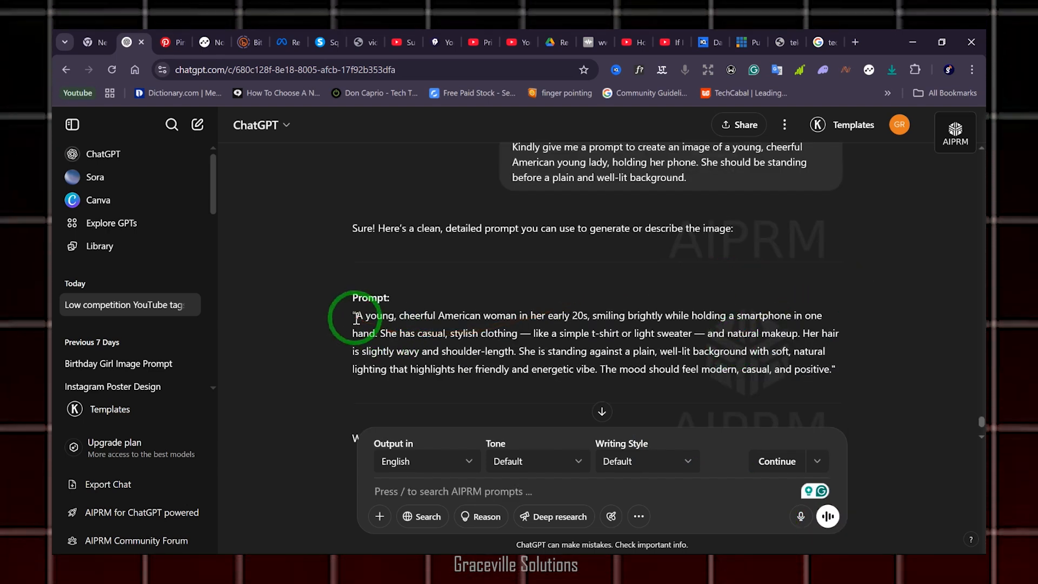
Copy the young American woman prompt from the reply and open the first image generated from it in the image generator.
left_click_drag(358, 317, 509, 374)
left_click_drag(691, 365, 836, 367)
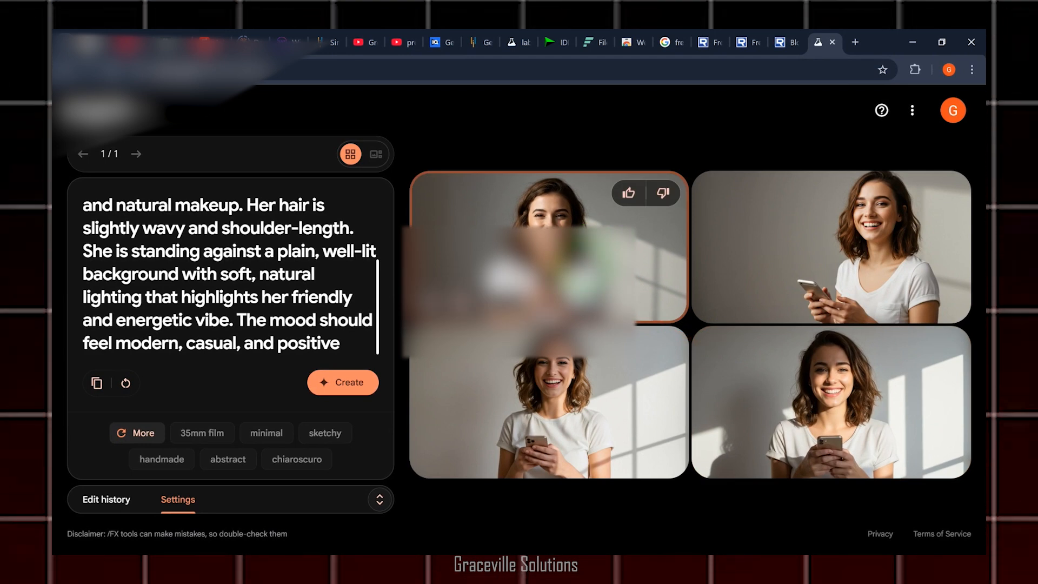
left_click(656, 295)
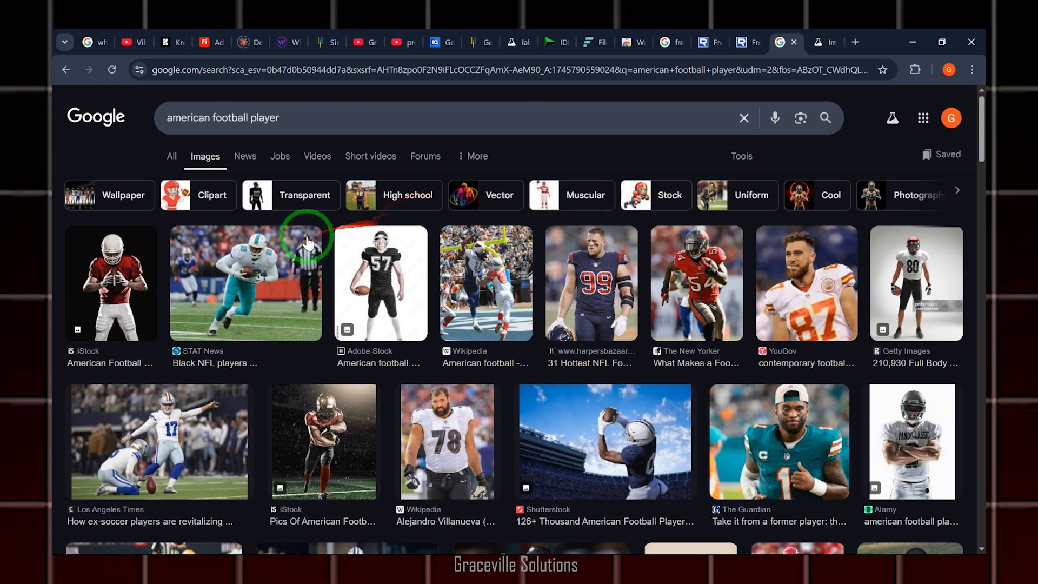
Open the STAT News football player picture from the image results and save it as nfl star.jpg.
left_click(282, 270)
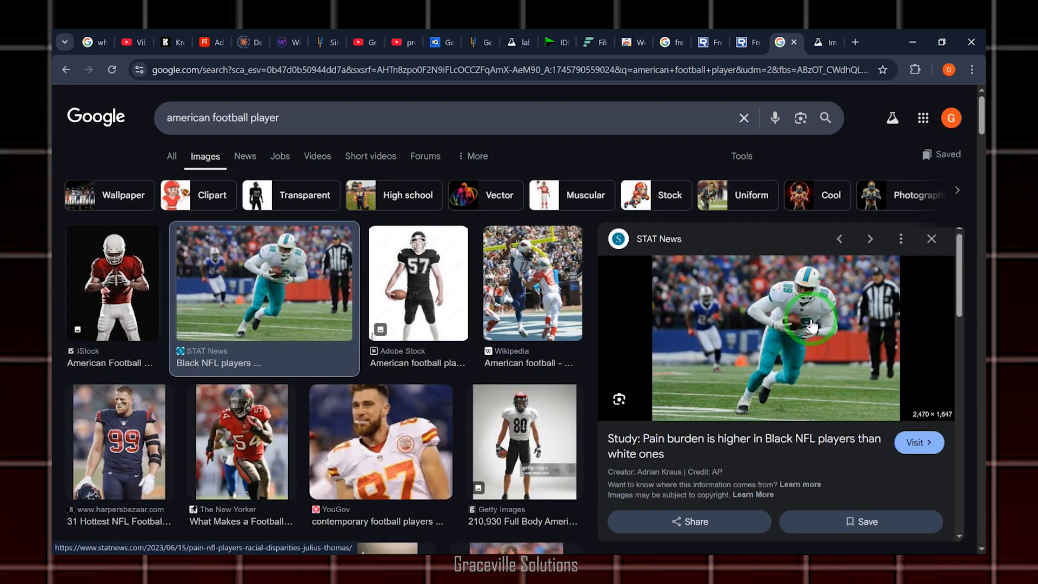
right_click(788, 323)
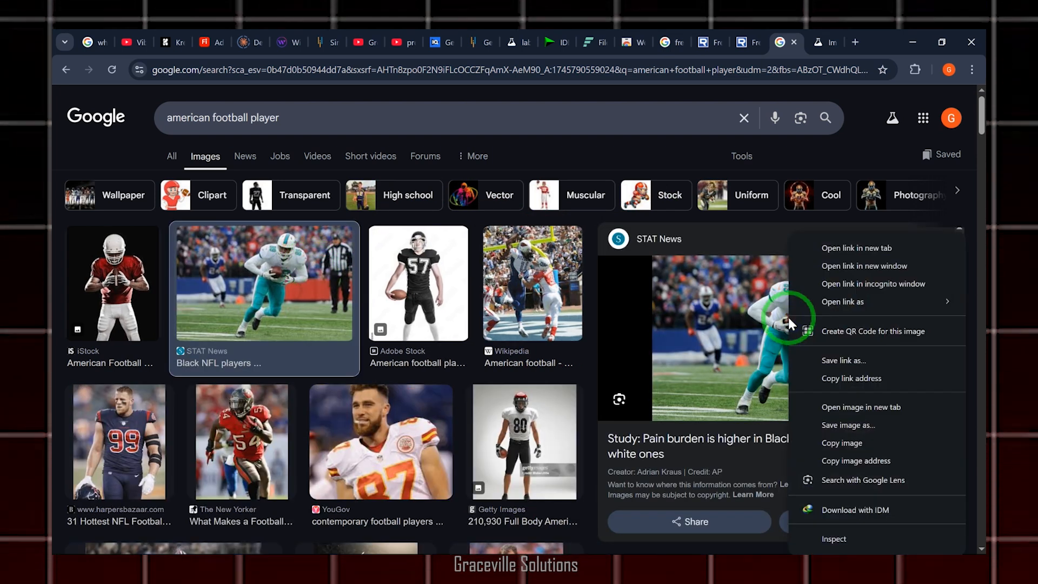
left_click(848, 425)
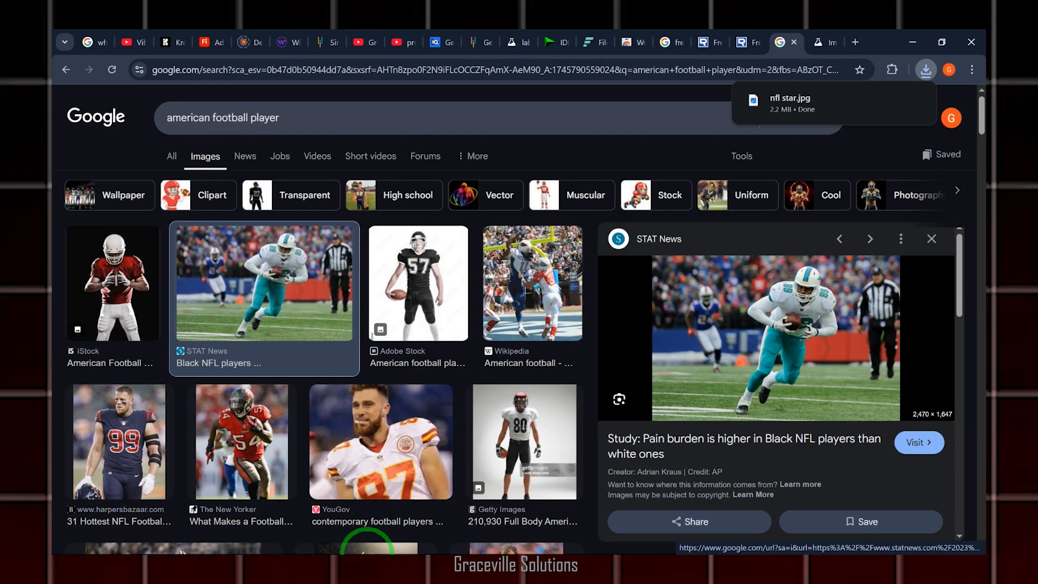
Switch to ChatGPT and attach the saved football player picture from the computer to a new message.
key("super")
left_click(560, 547)
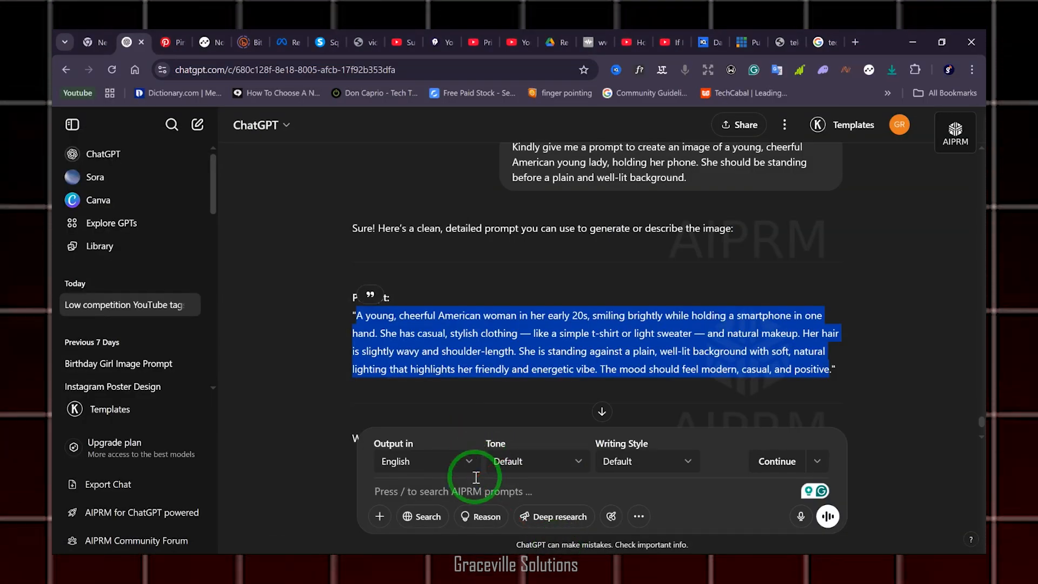
left_click(380, 516)
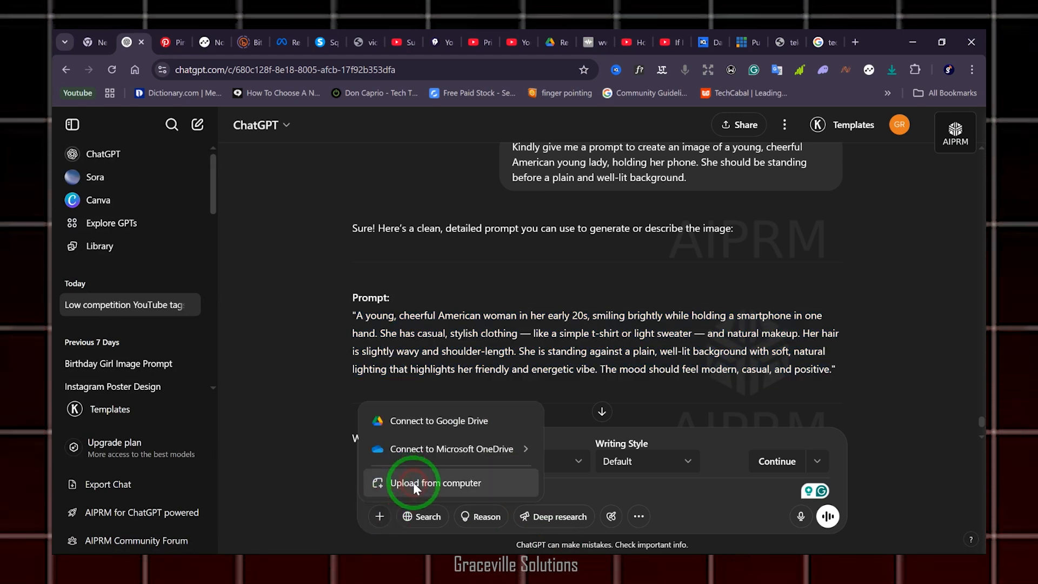
left_click(414, 486)
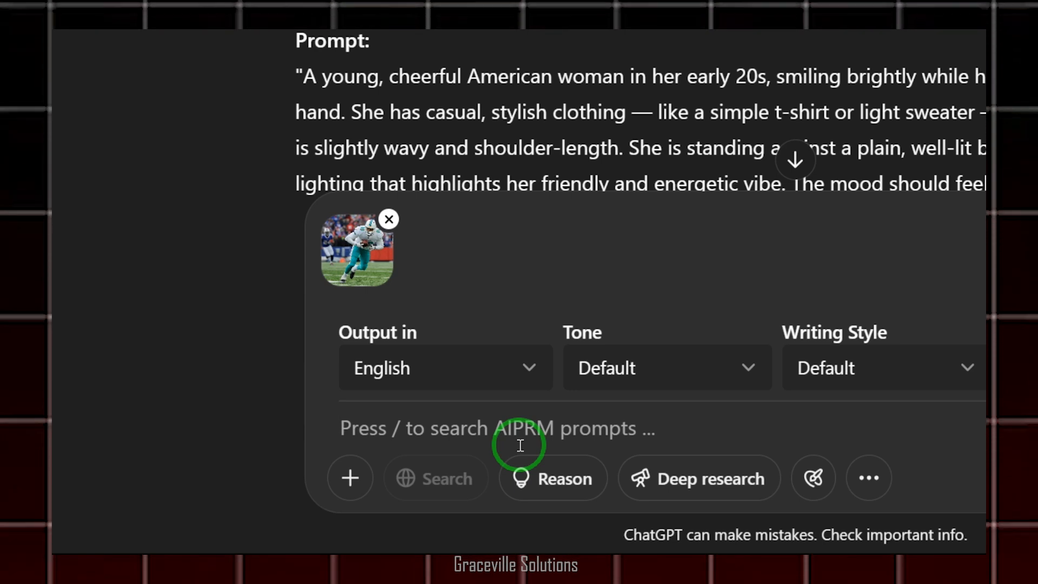
Send the message "Please give me a well detailed prompt to re-generate the image I just uploaded" with the attached picture.
left_click(520, 446)
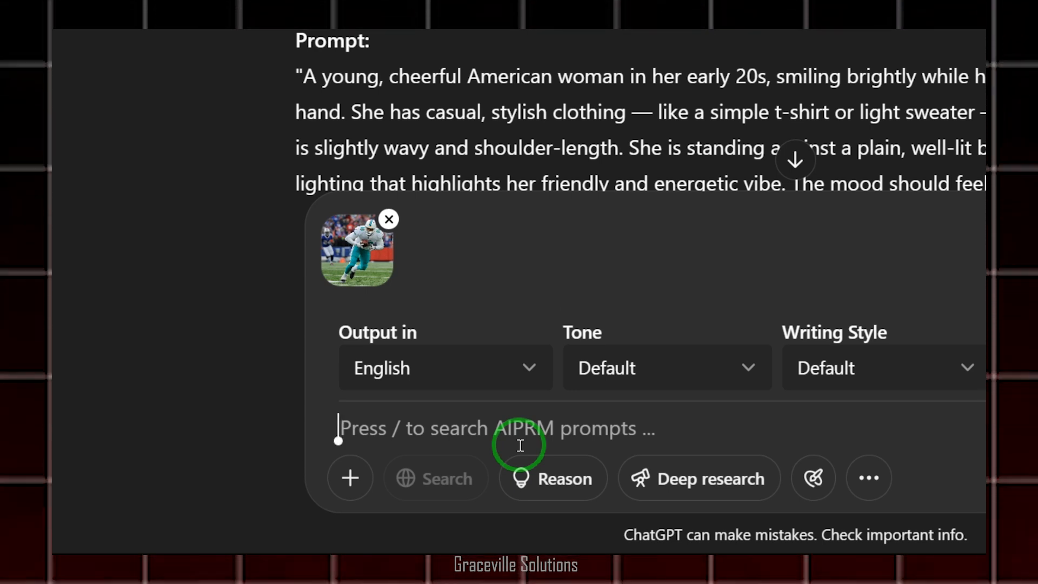
type("Plea")
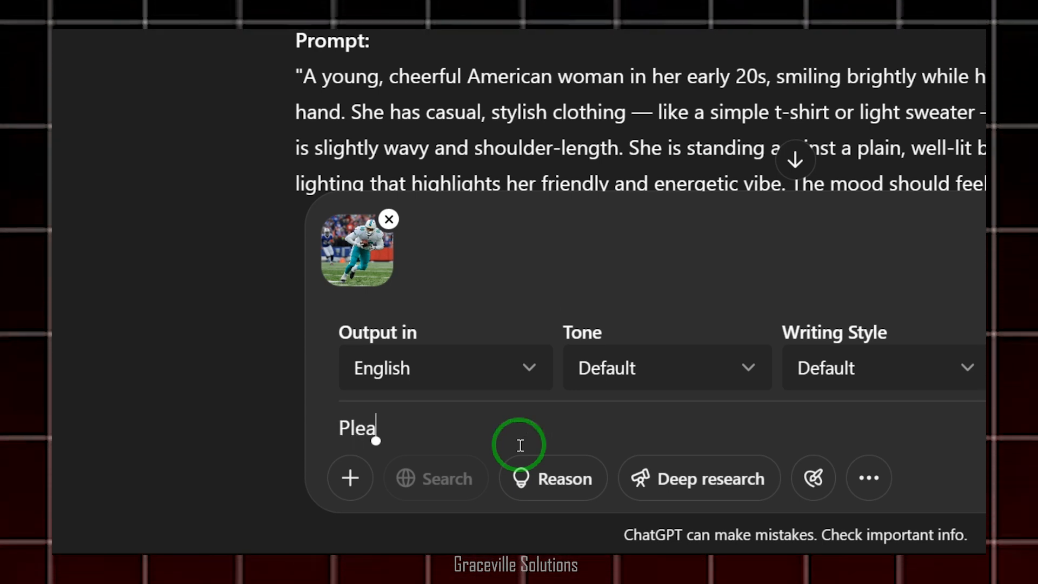
type("se gi")
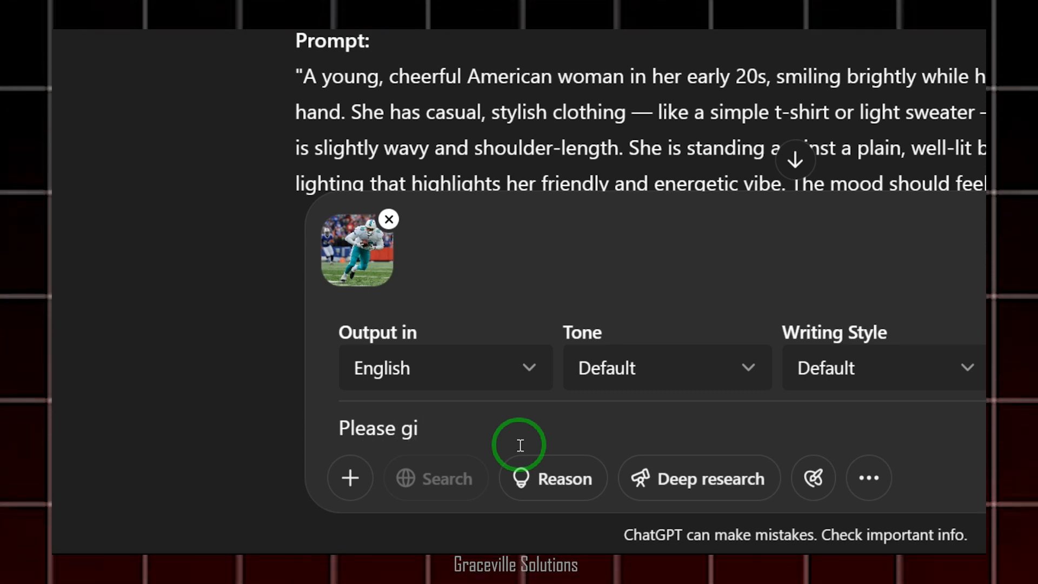
type("ve me a ")
type("pr")
key("BackSpace")
key("BackSpace")
type("well dea")
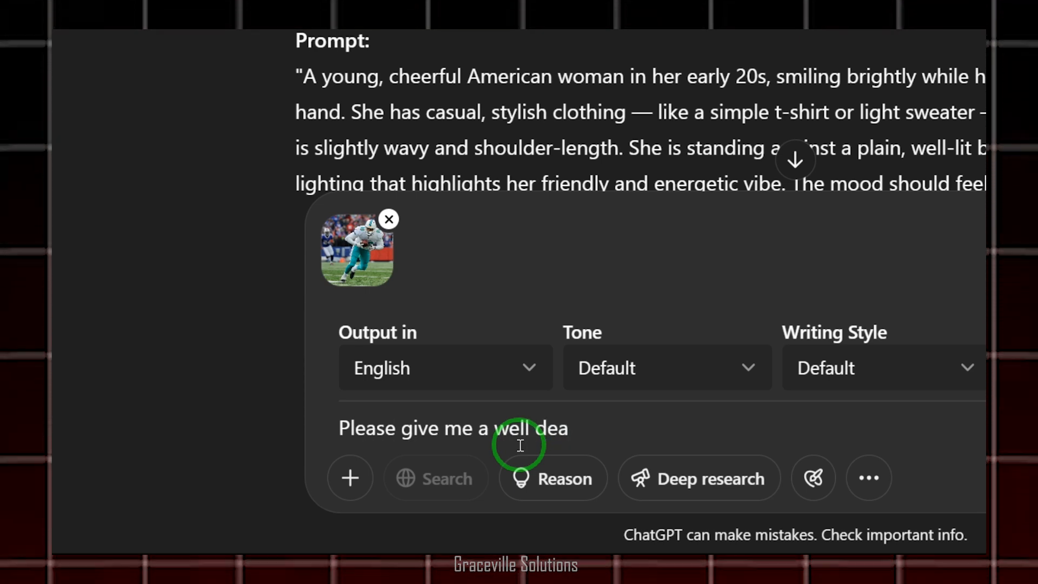
key("BackSpace")
type("tailed p")
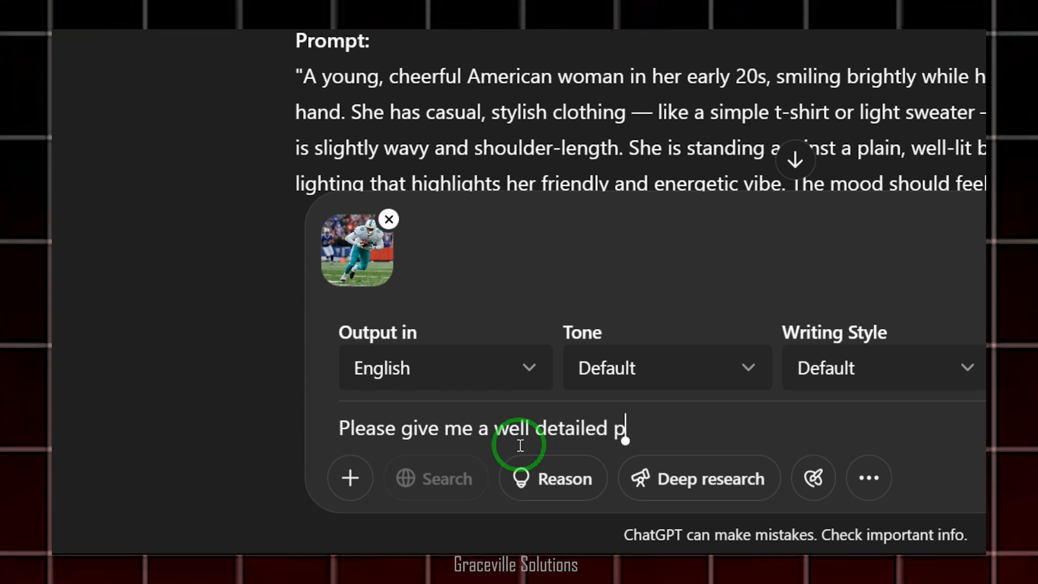
type("romp")
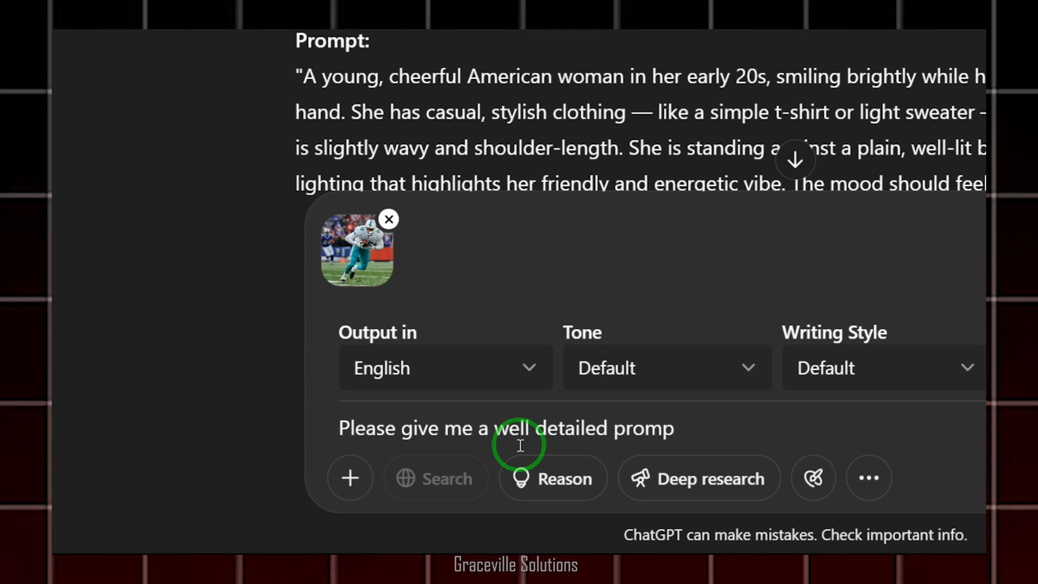
type("t to")
key("BackSpace")
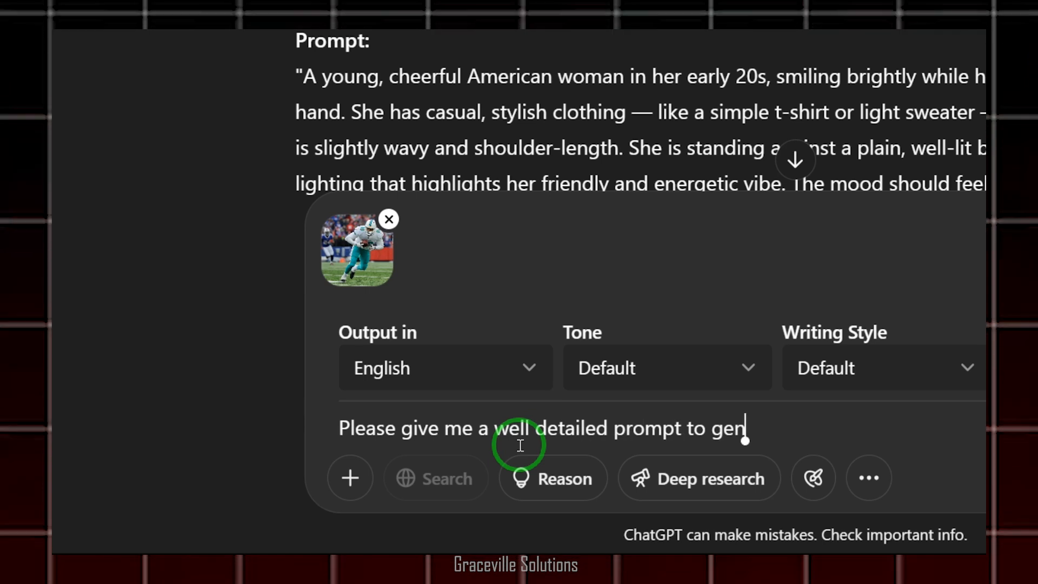
key("BackSpace")
key("BackSpace")
key("BackSpace")
key("BackSpace")
key("BackSpace")
key("BackSpace")
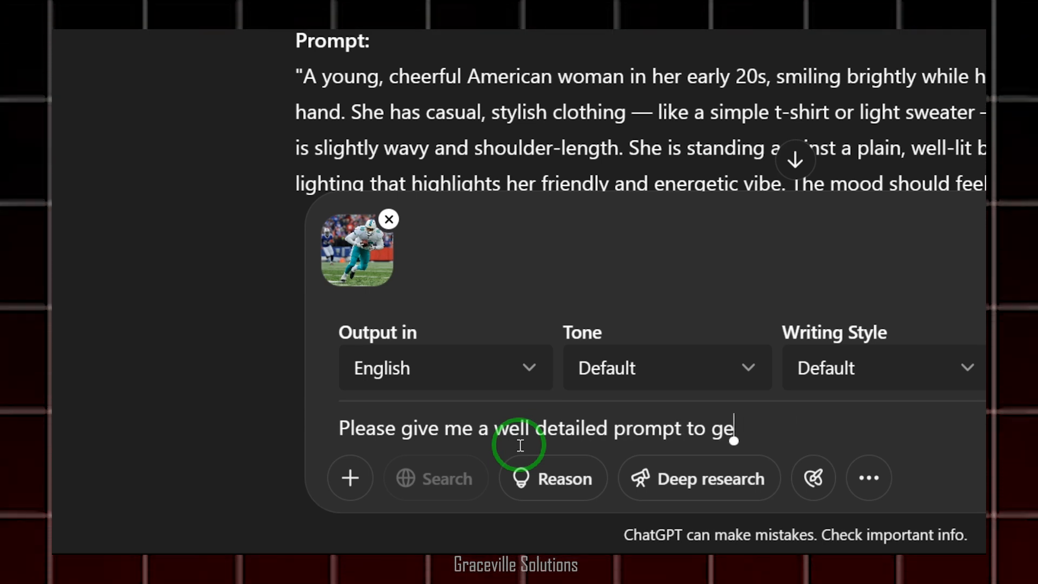
type("re")
type("-")
type("ge")
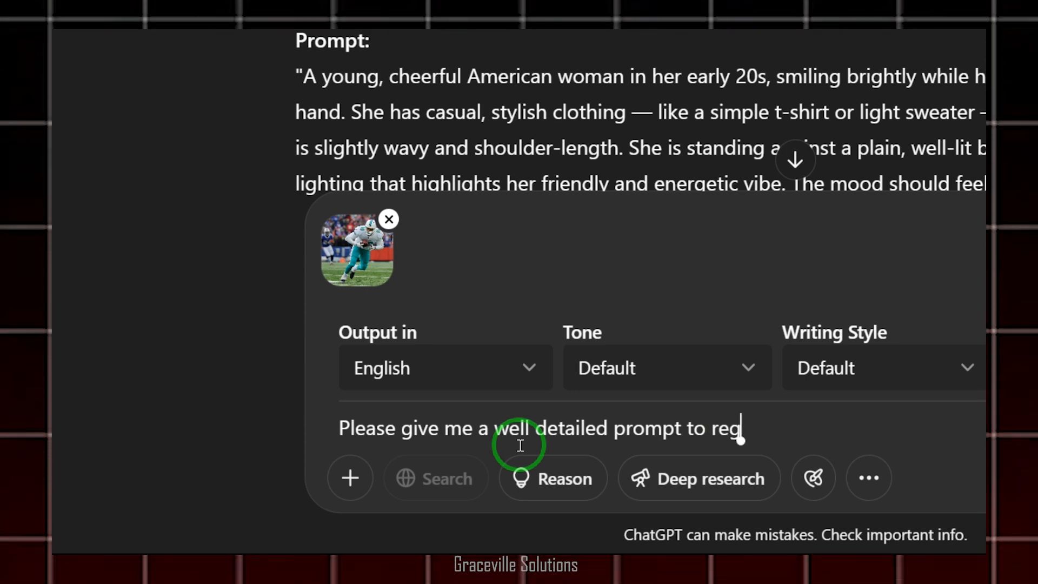
key("BackSpace")
key("BackSpace")
type("-generate t")
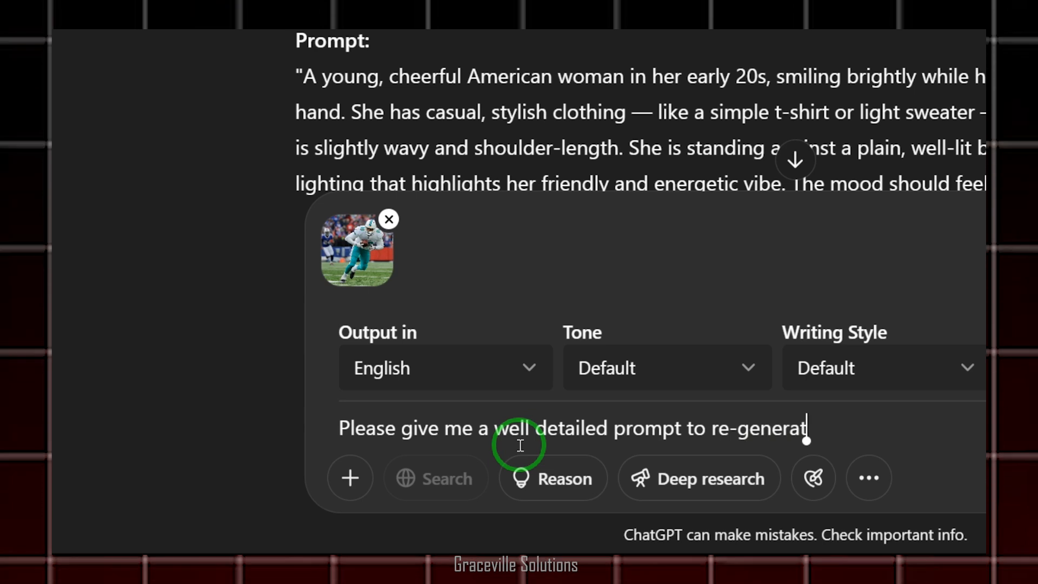
type("he image I")
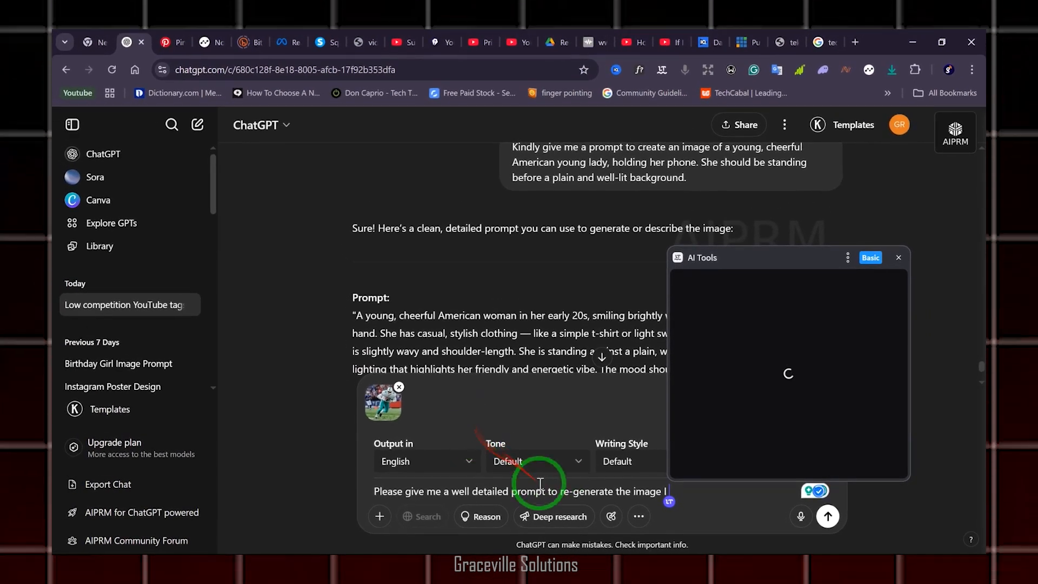
left_click(547, 500)
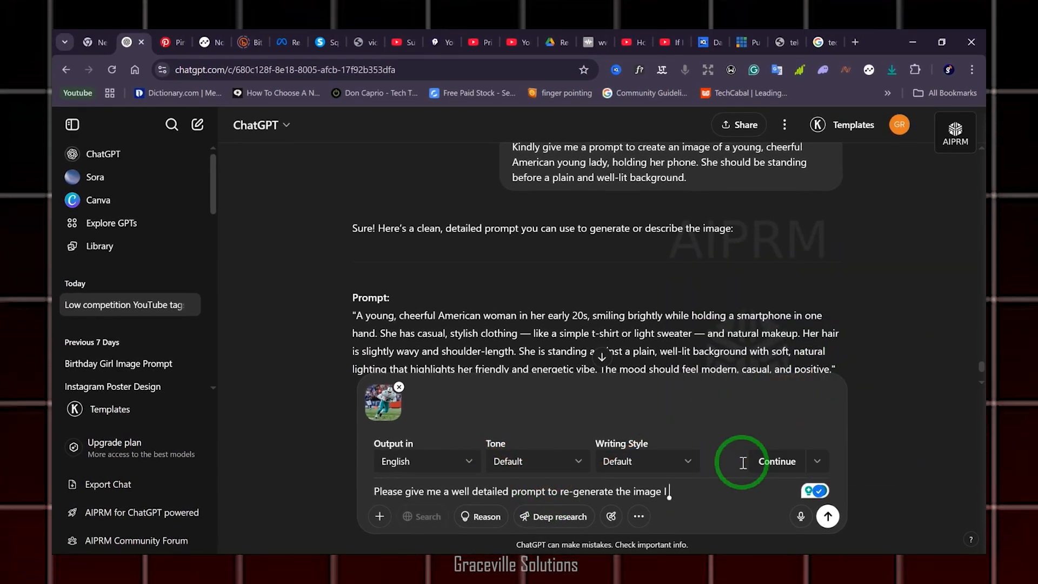
type("just uploaded")
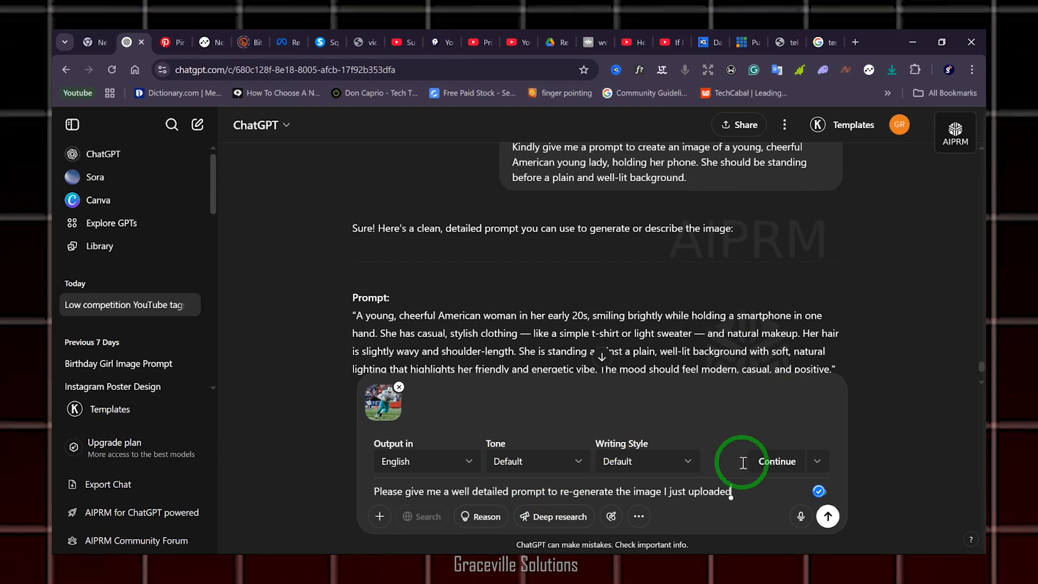
left_click(827, 518)
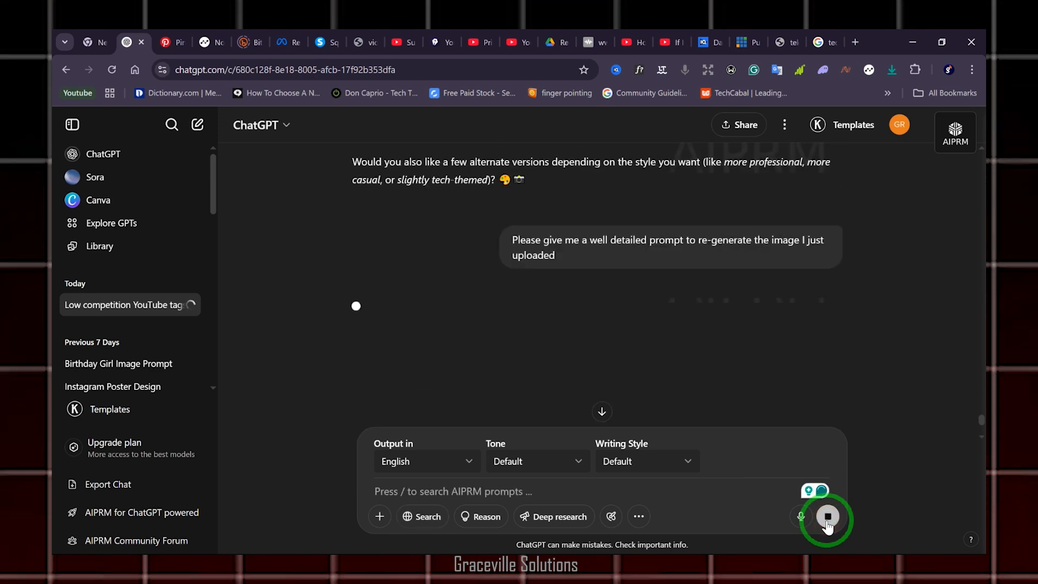
Copy the full football player prompt from the reply, from "A professional American football player" through "white yard lines".
left_click(604, 416)
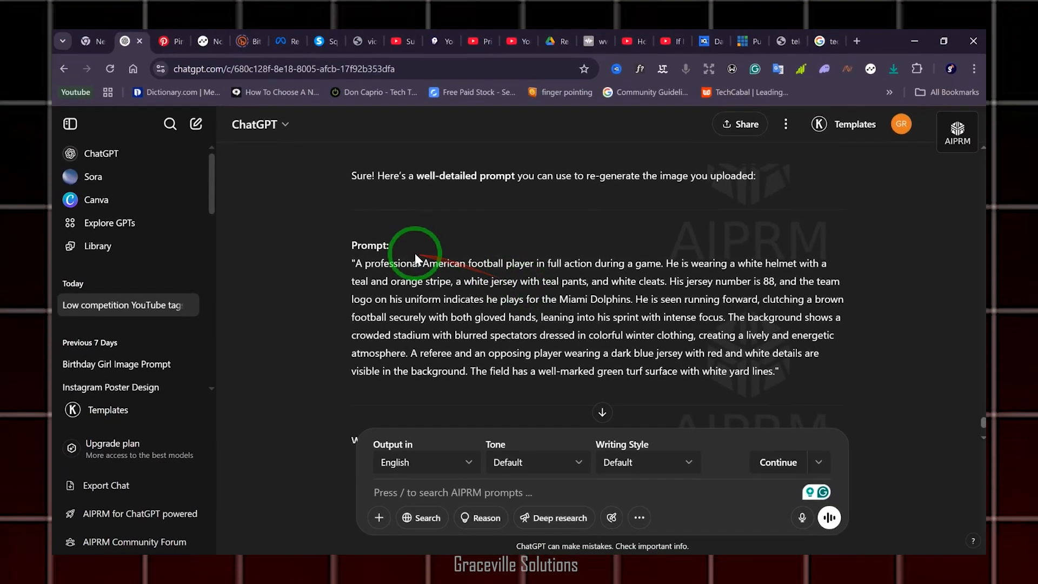
left_click_drag(357, 264, 559, 353)
left_click_drag(716, 346, 769, 372)
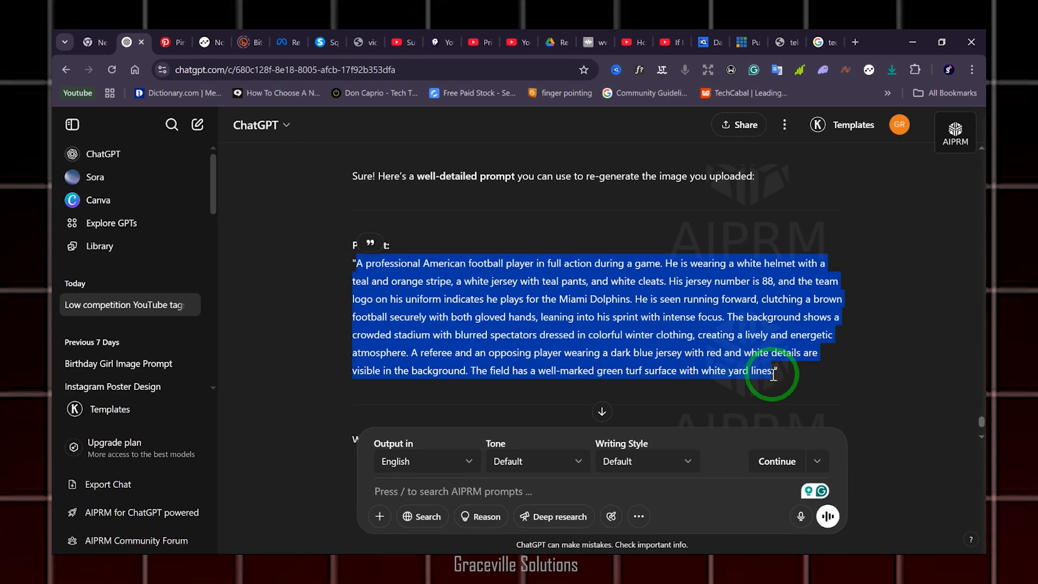
Switch to the image generator, replace the whole existing prompt with the copied football player prompt, and create the images.
key("super")
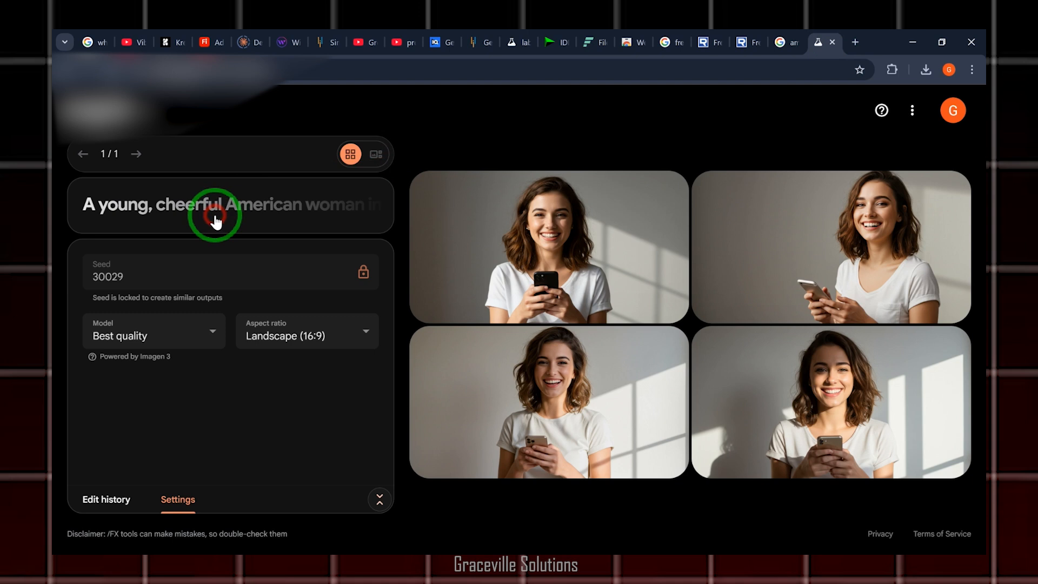
left_click(215, 218)
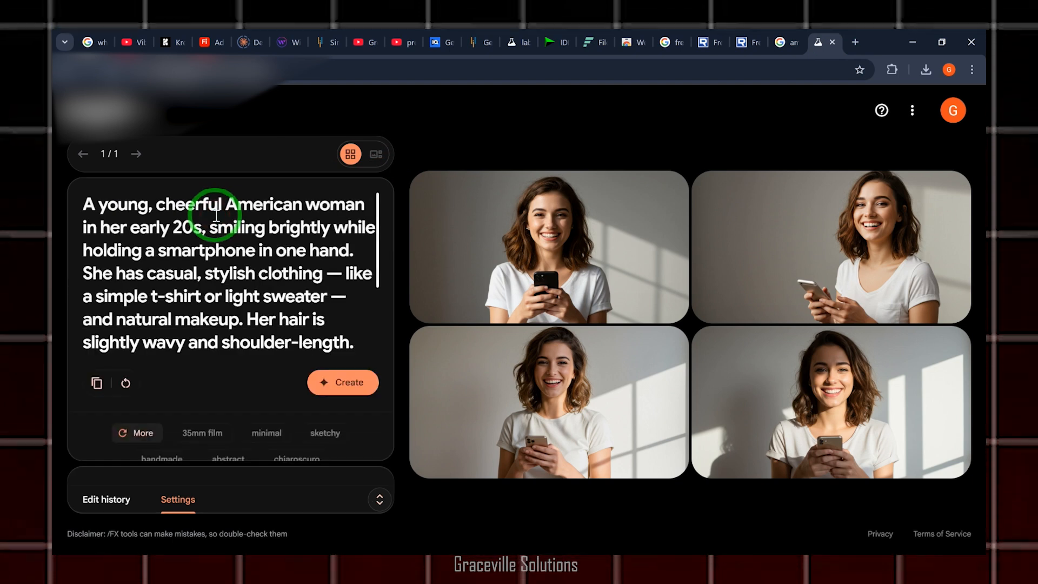
key("ctrl+a")
left_click(216, 216)
key("ctrl+a")
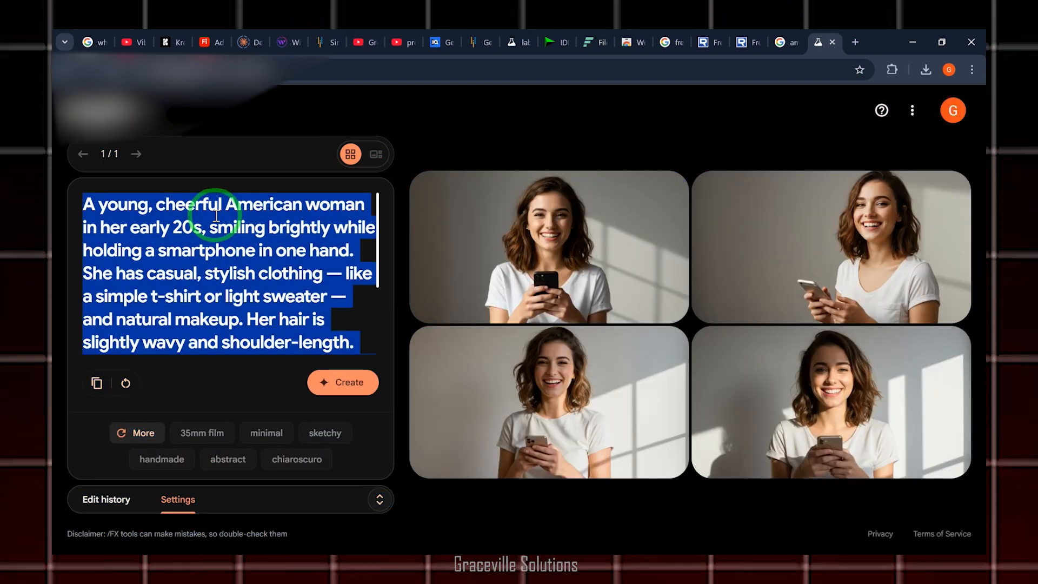
key("ctrl+v")
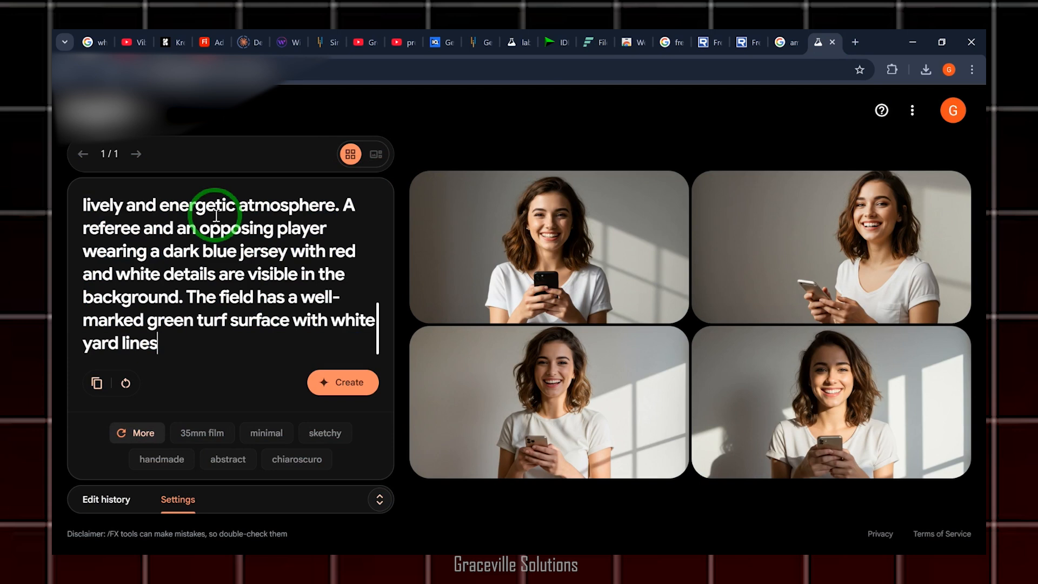
left_click(357, 390)
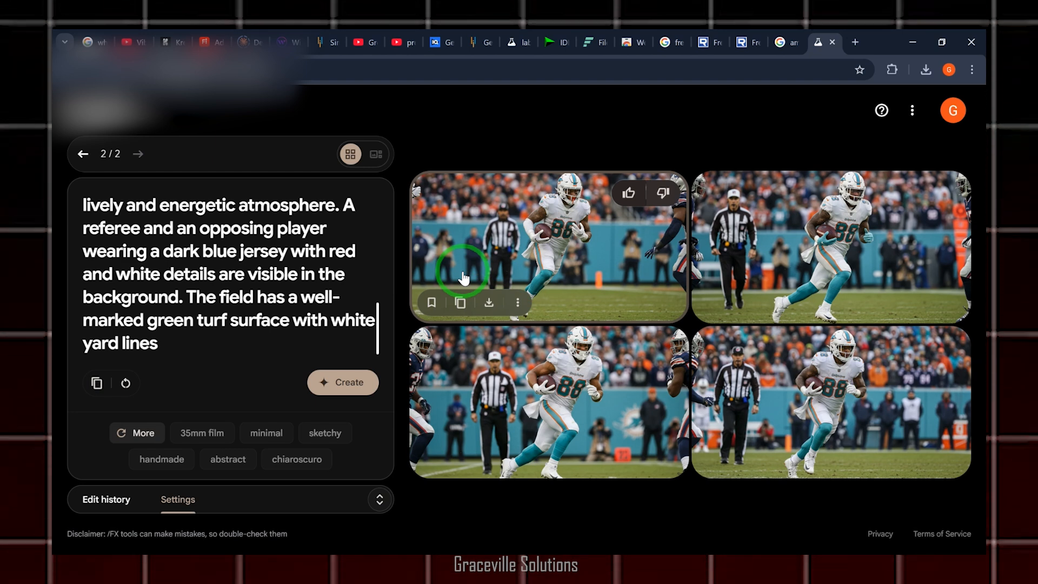
View the first generated football image enlarged, return to the grid view, and review the prompt's earlier lines.
left_click(545, 244)
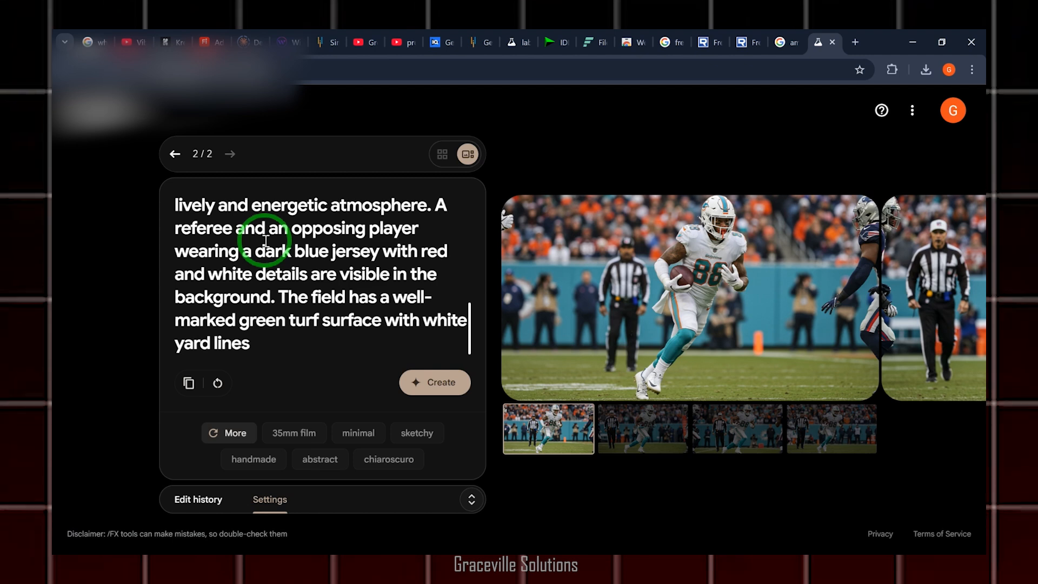
left_click(441, 162)
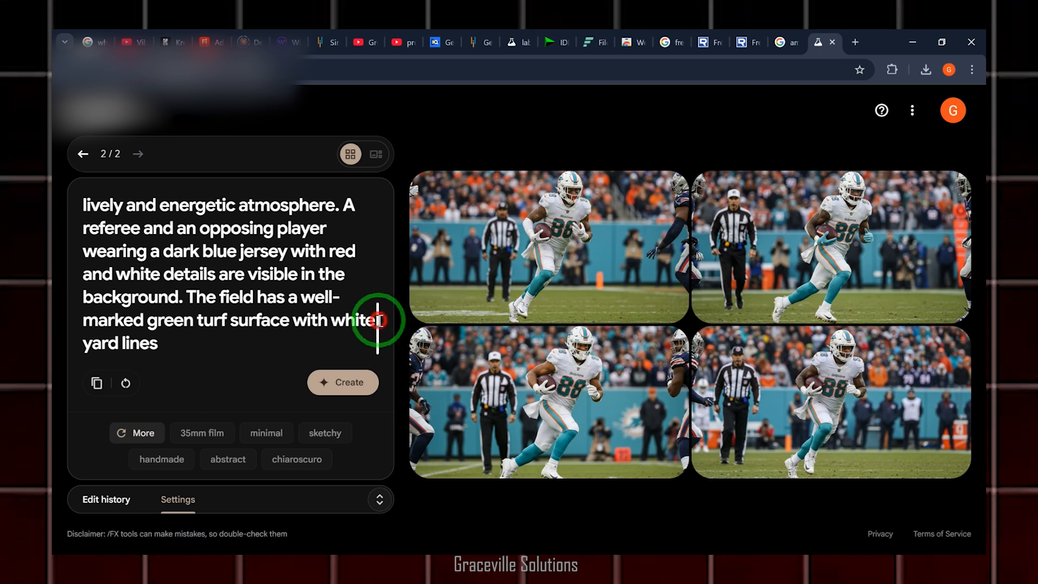
scroll(379, 320, "up", 6)
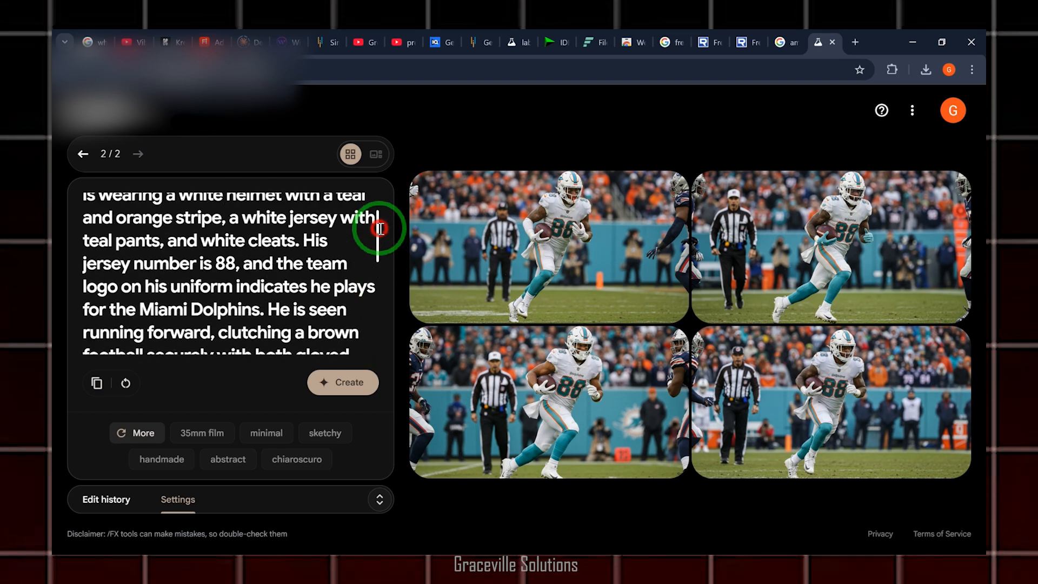
Change the helmet colour in the football player prompt to yellow.
scroll(378, 222, "up", 2)
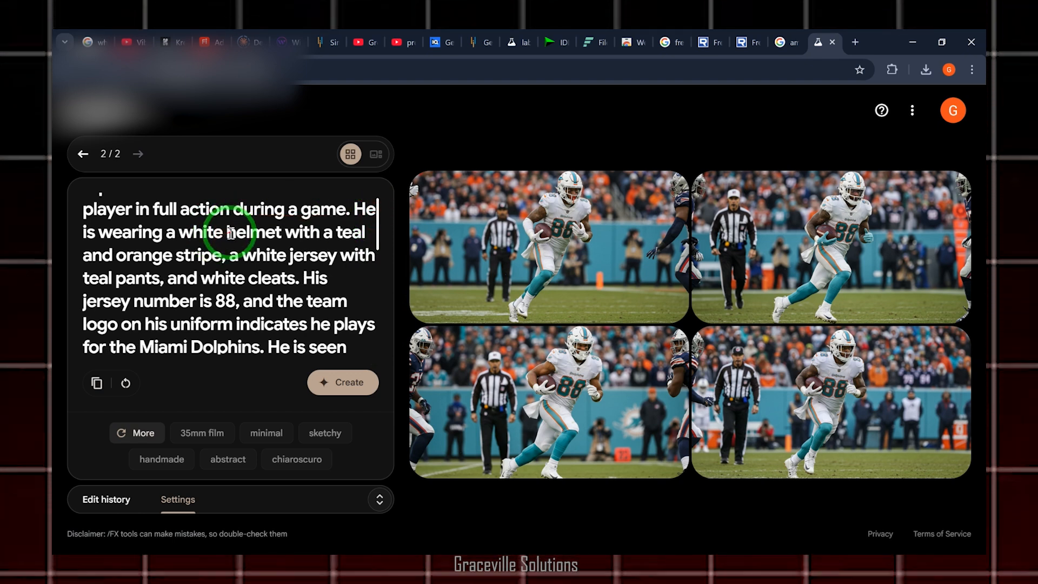
key("BackSpace")
key("BackSpace")
key("BackSpace")
key("BackSpace")
key("BackSpace")
key("BackSpace")
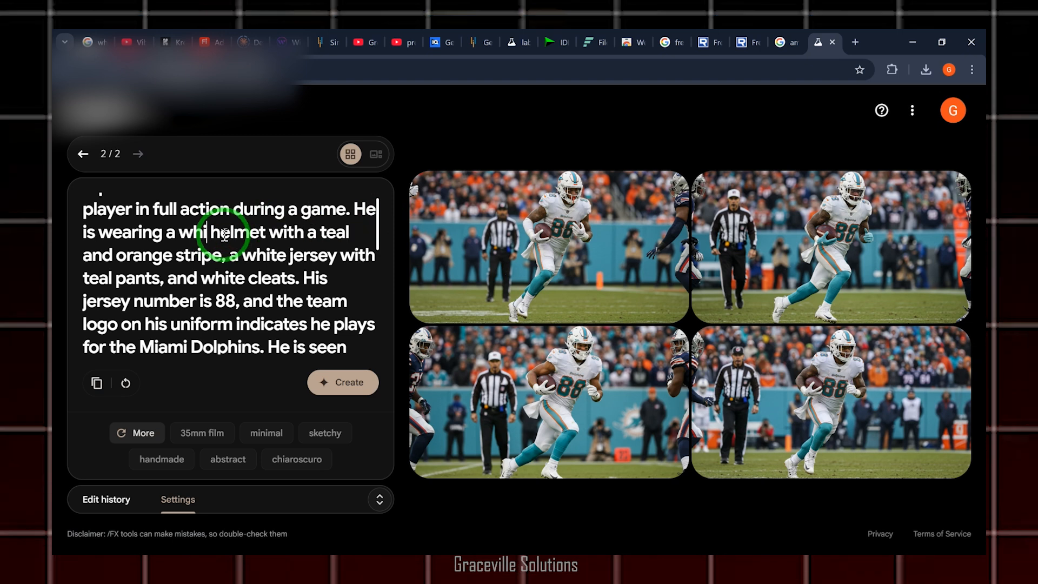
type("yello")
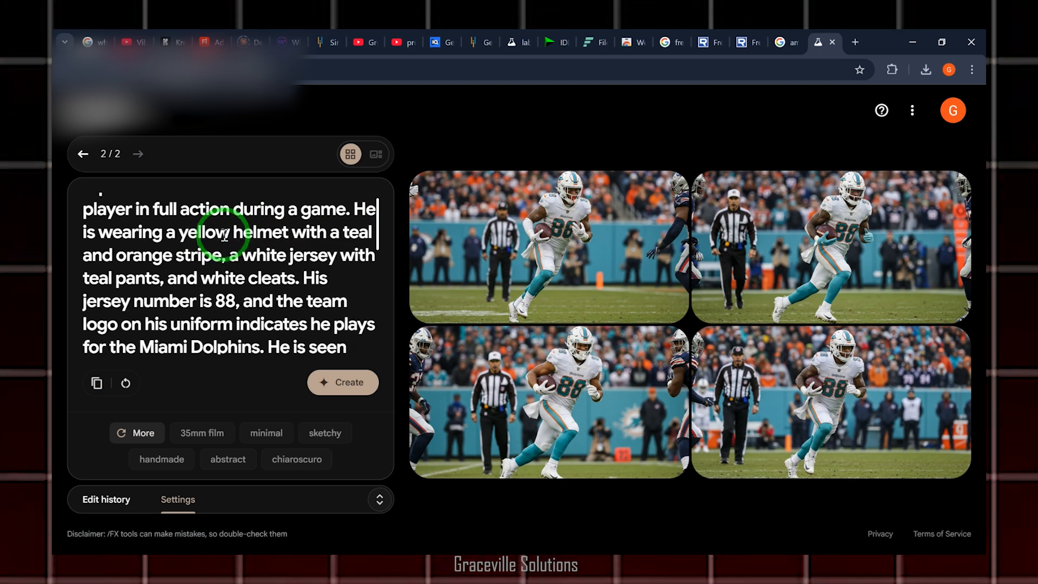
Replace the helmet stripe's second colour in the prompt with purple, keeping teal as the first.
left_click(172, 255)
key("BackSpace")
key("BackSpace")
key("BackSpace")
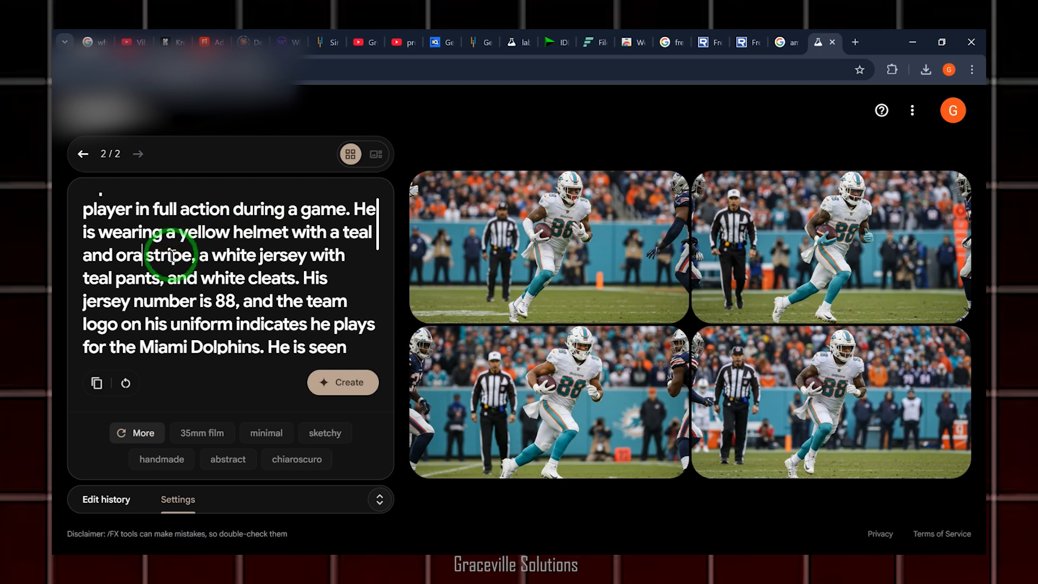
key("BackSpace")
key("BackSpace")
key("BackSpace")
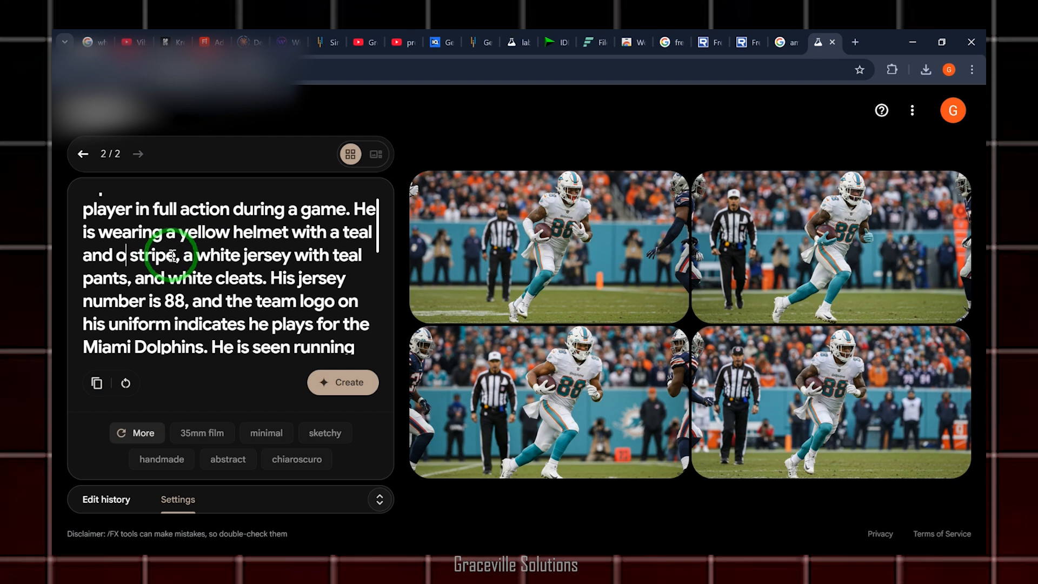
type("purple")
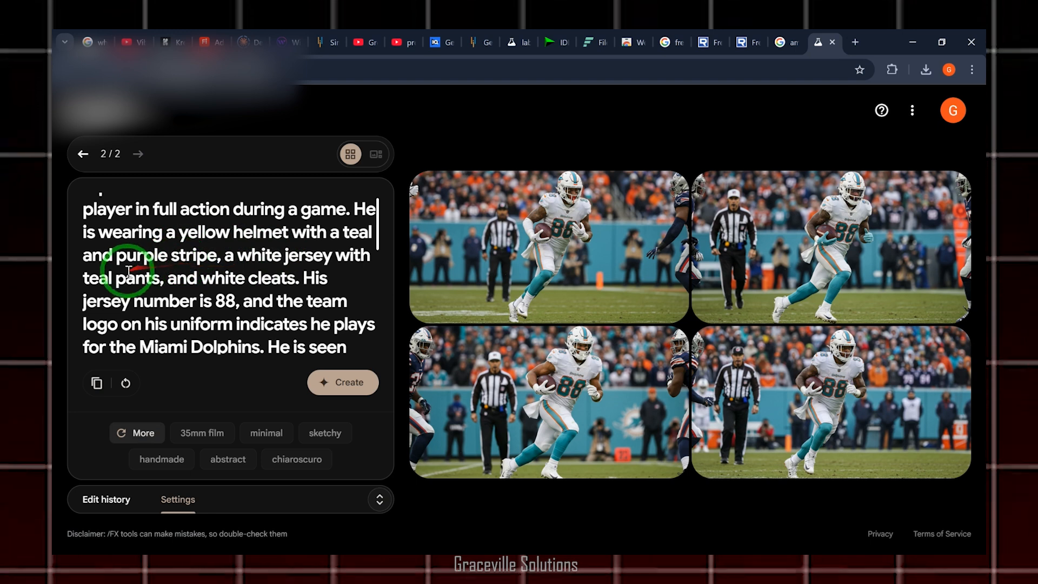
Change the colour of the cleats in the prompt to "yello".
left_click(245, 279)
key("BackSpace")
key("BackSpace")
key("BackSpace")
key("BackSpace")
key("BackSpace")
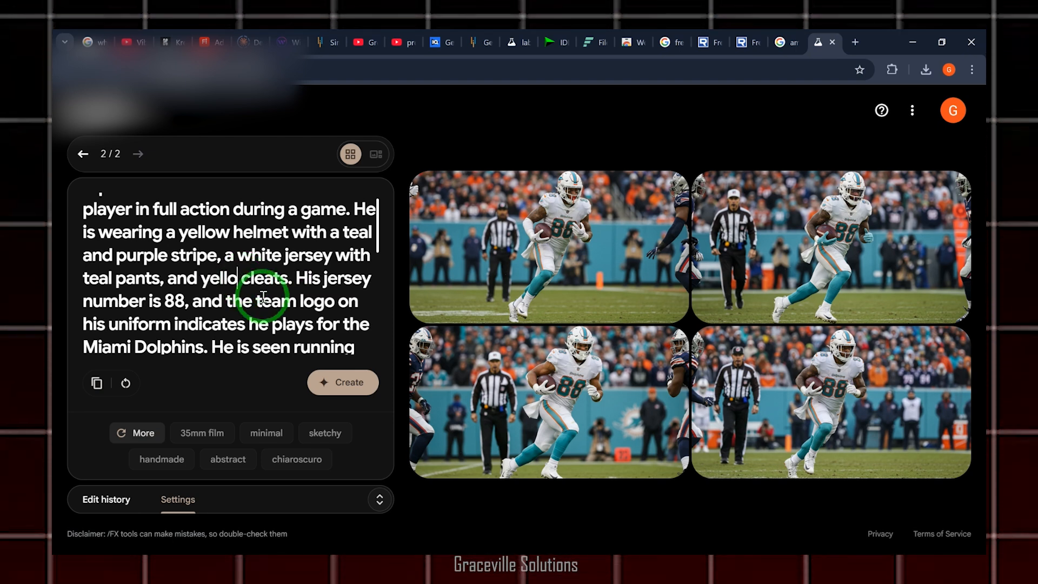
Set the jersey number in the prompt to 10 and create the images from the edited prompt.
left_click(183, 300)
key("BackSpace")
key("BackSpace")
type("10")
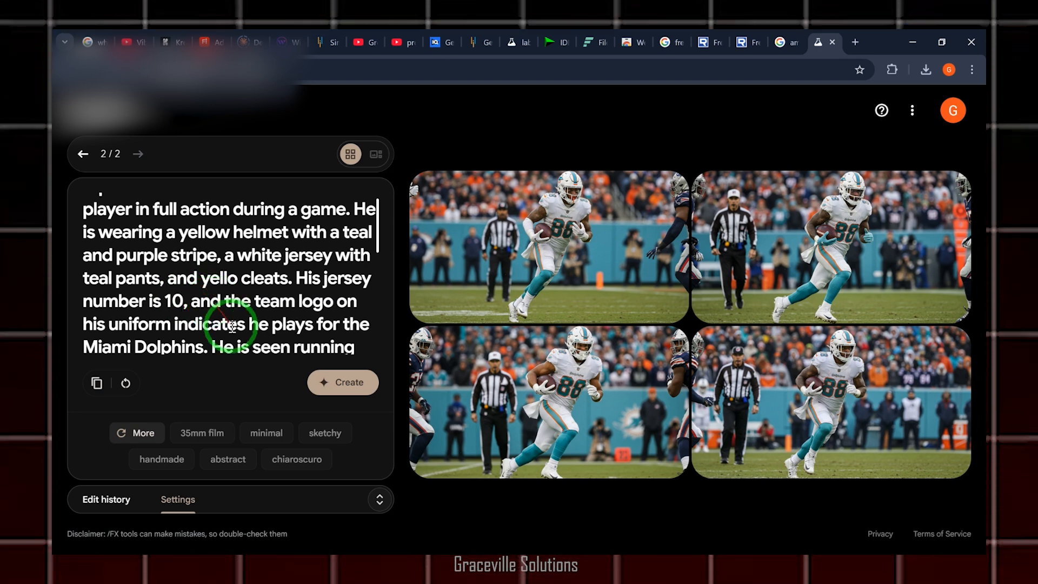
left_click(359, 224)
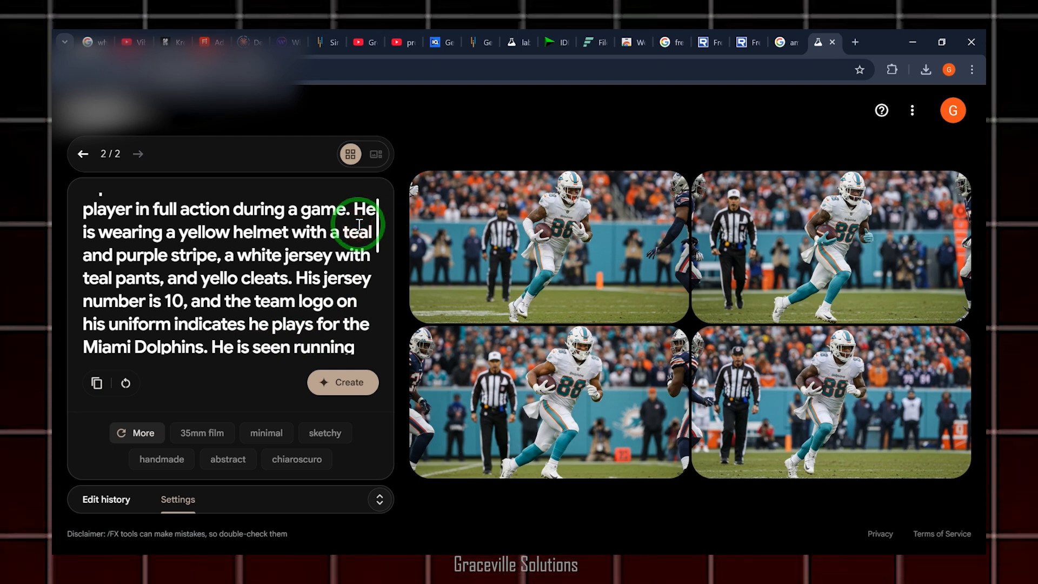
left_click(359, 383)
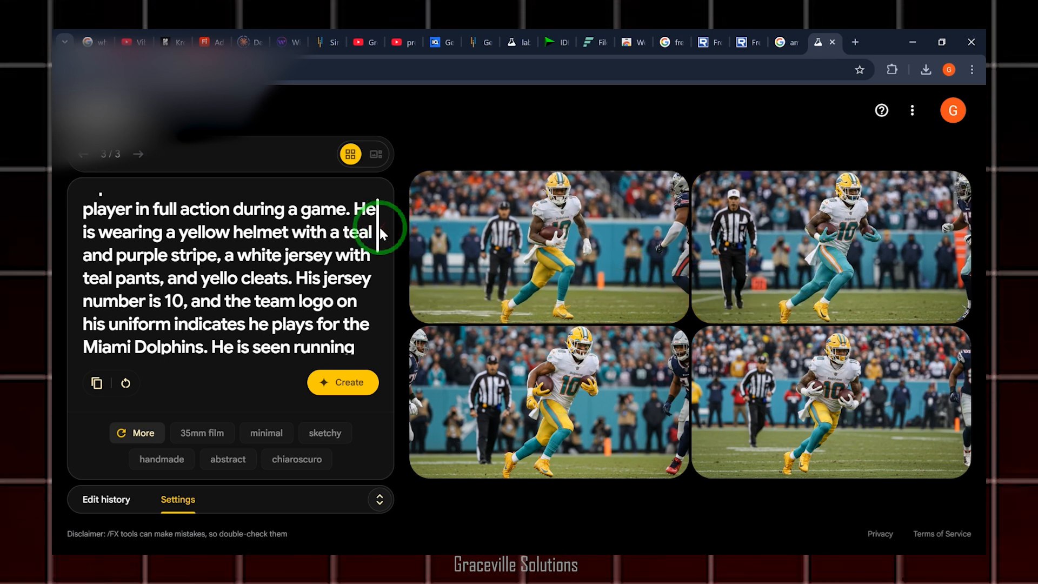
Compare the four newly generated football images with the edited colours and jersey number in the prompt.
left_click(321, 239)
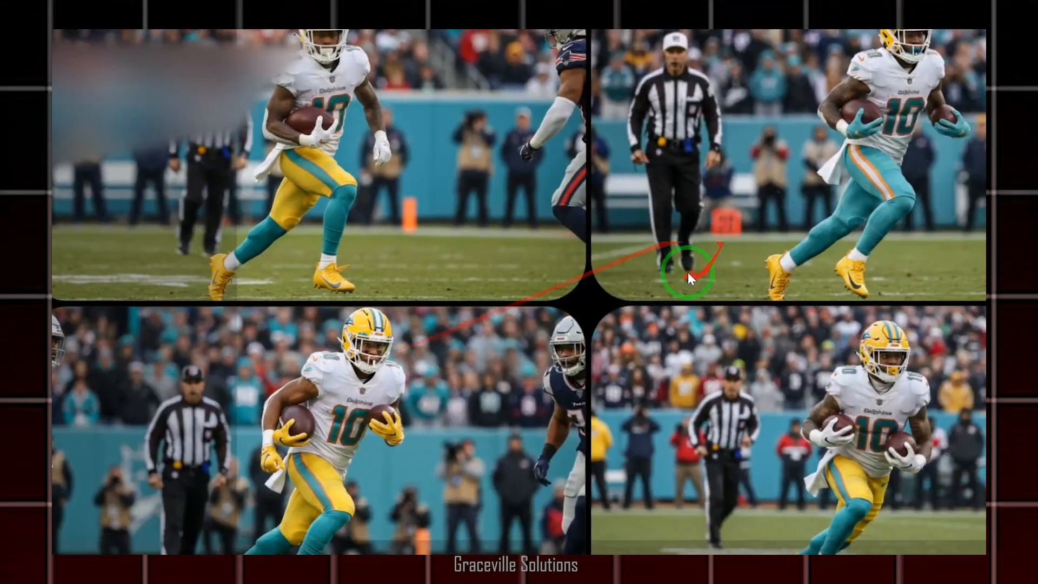
mouse_move(689, 278)
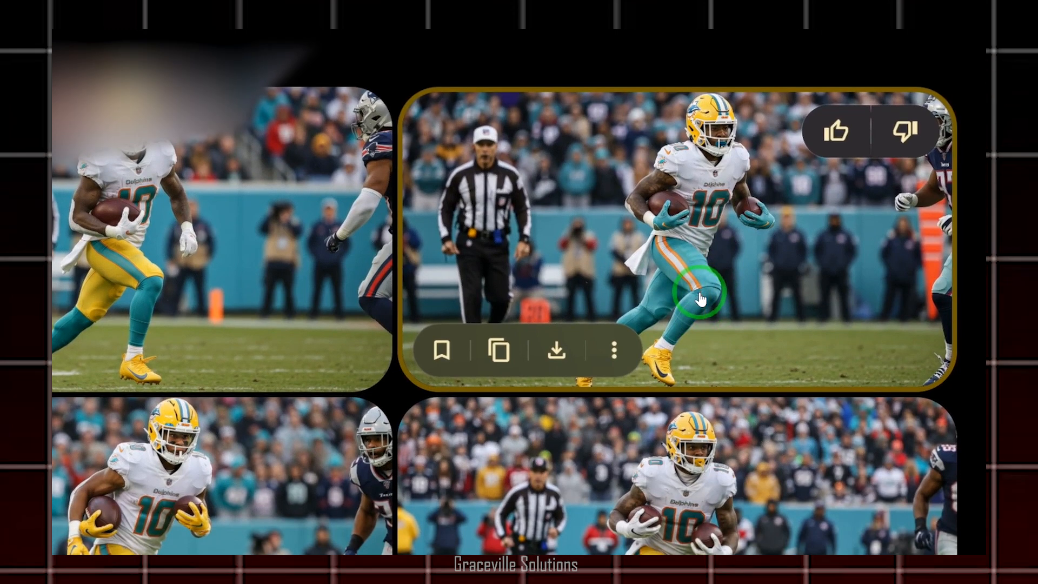
mouse_move(129, 198)
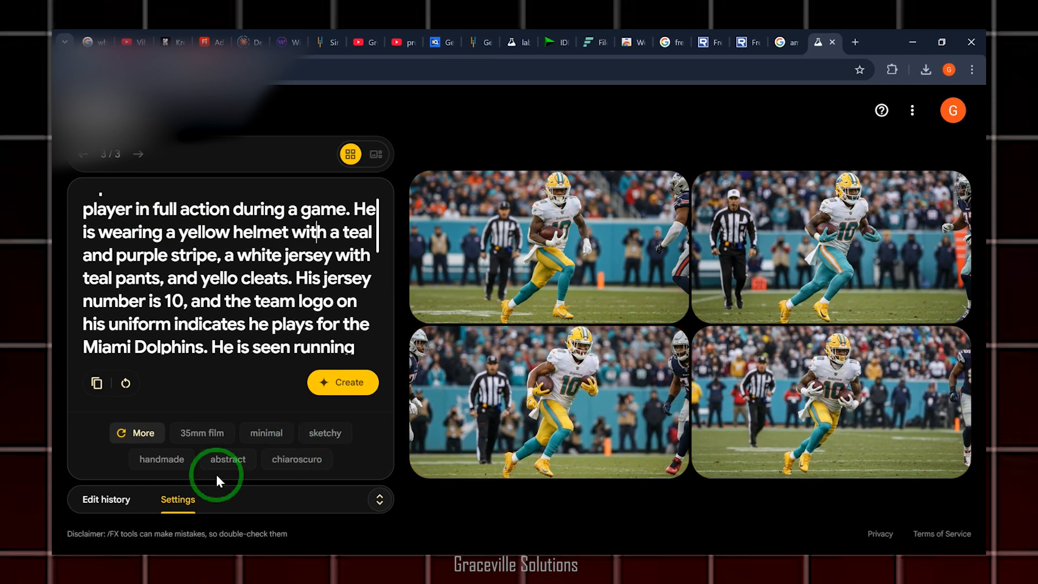
Expand the generation settings, set the aspect ratio to Square, and check the other available ratios without choosing one.
left_click(380, 499)
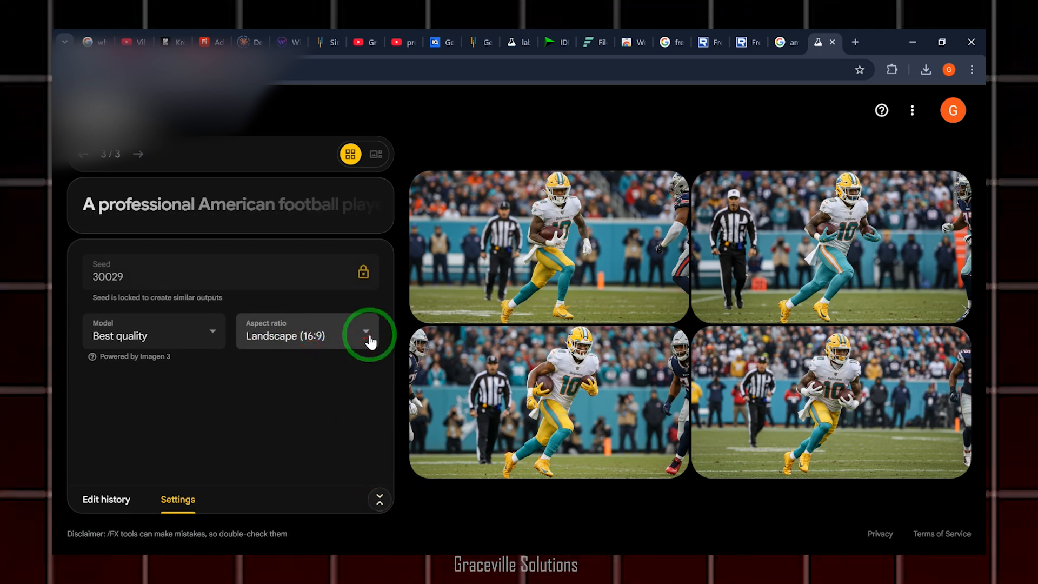
left_click(369, 341)
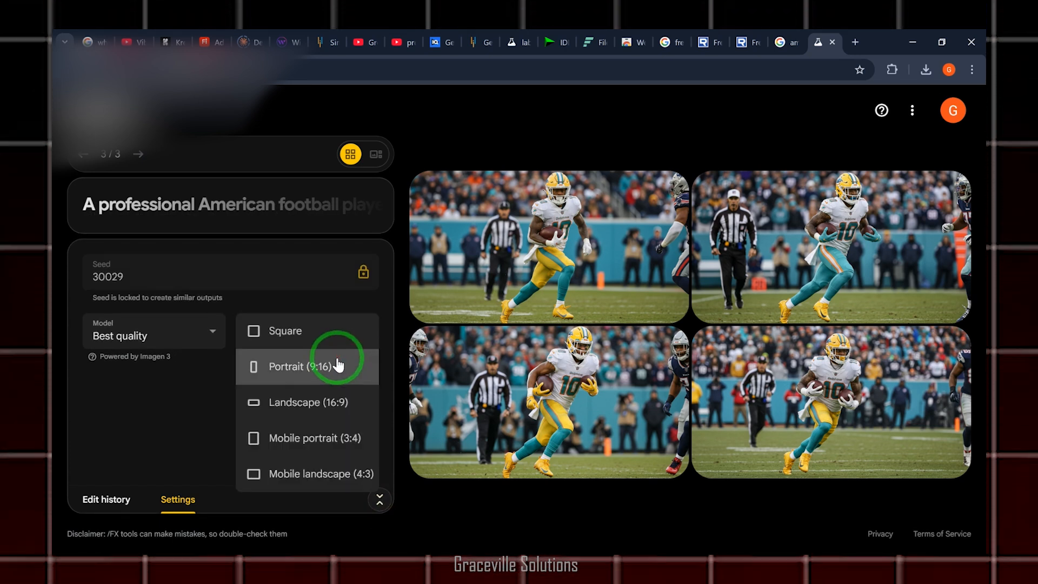
left_click(333, 331)
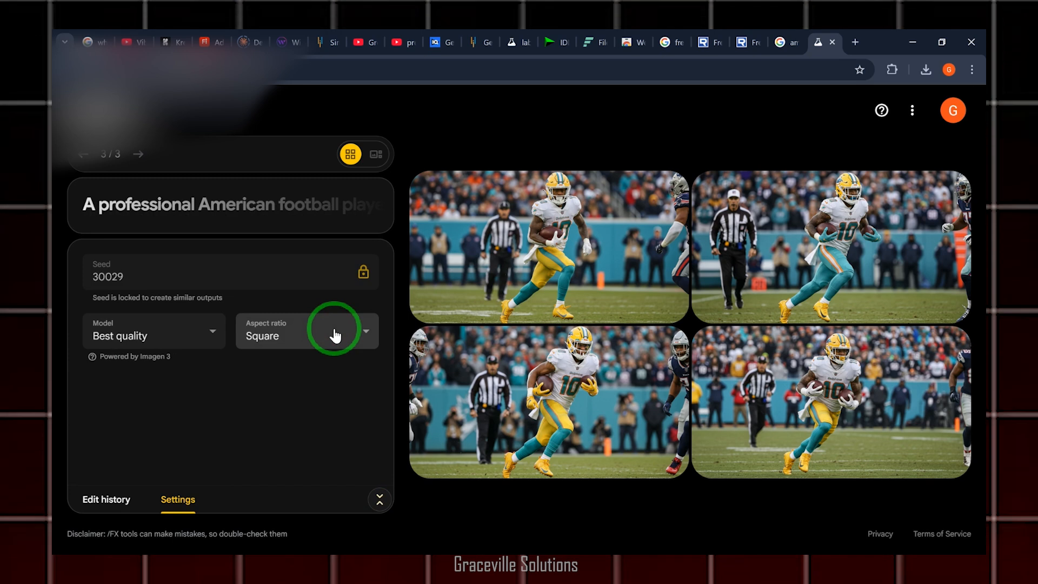
left_click(335, 335)
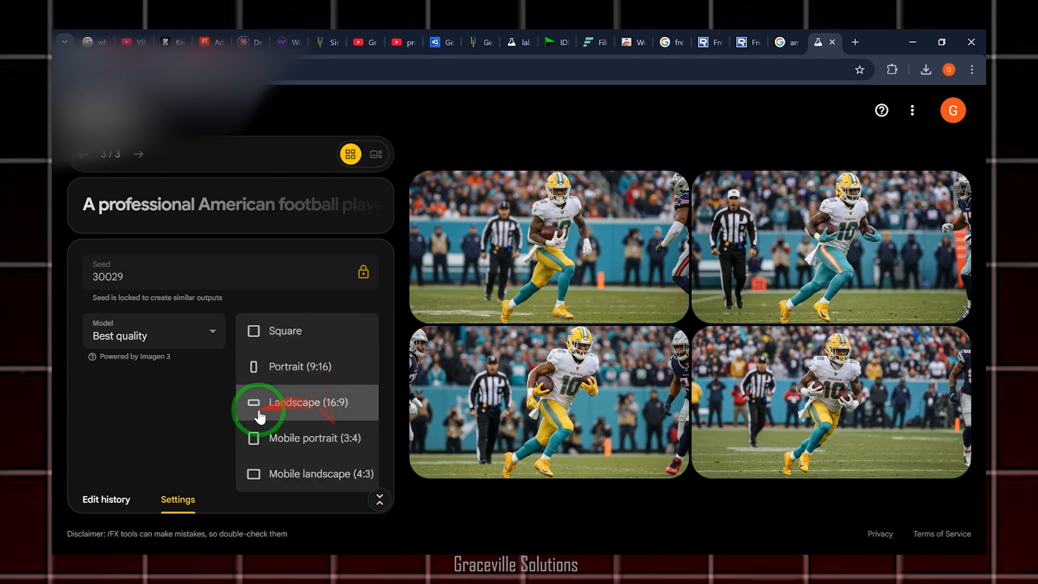
left_click(181, 436)
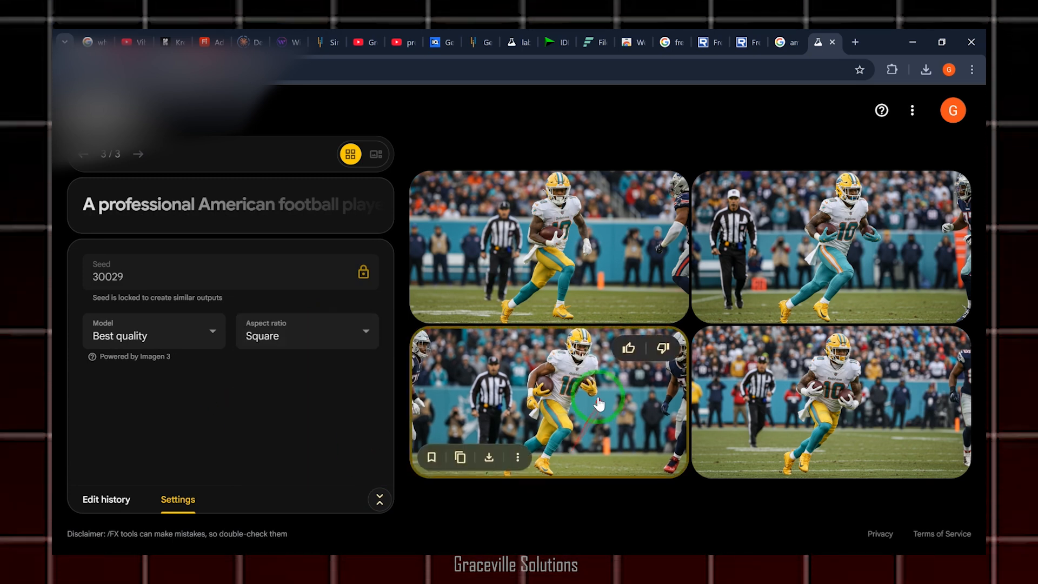
Inspect the first image of the new set, and return to the previous set of football images for comparison.
left_click(552, 257)
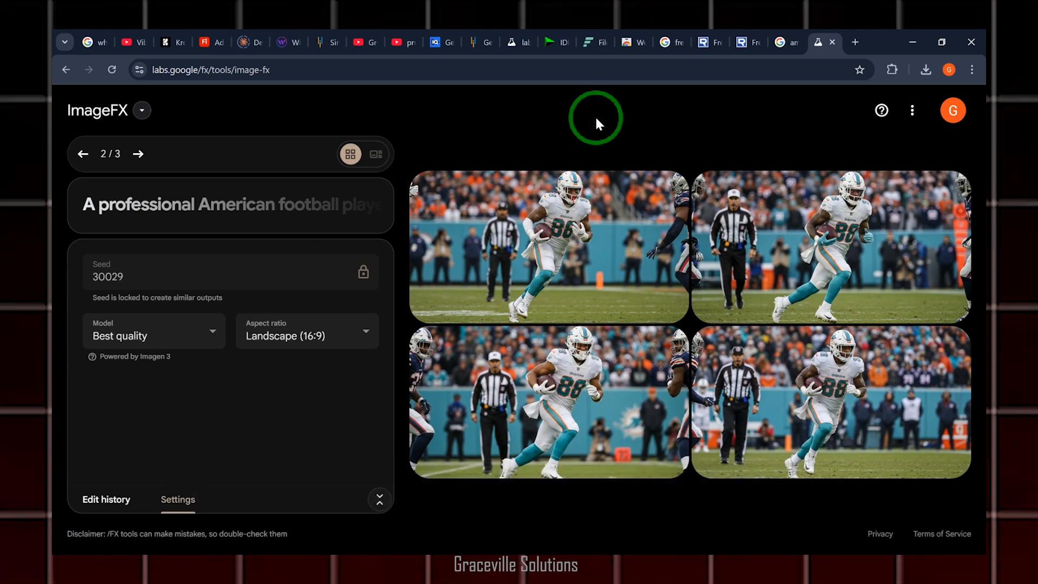
mouse_move(584, 232)
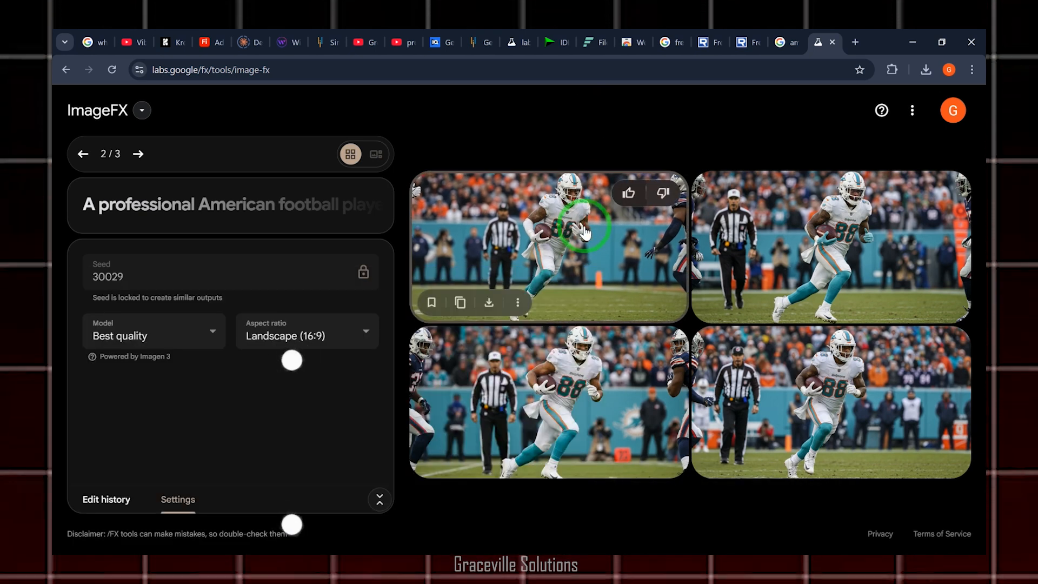